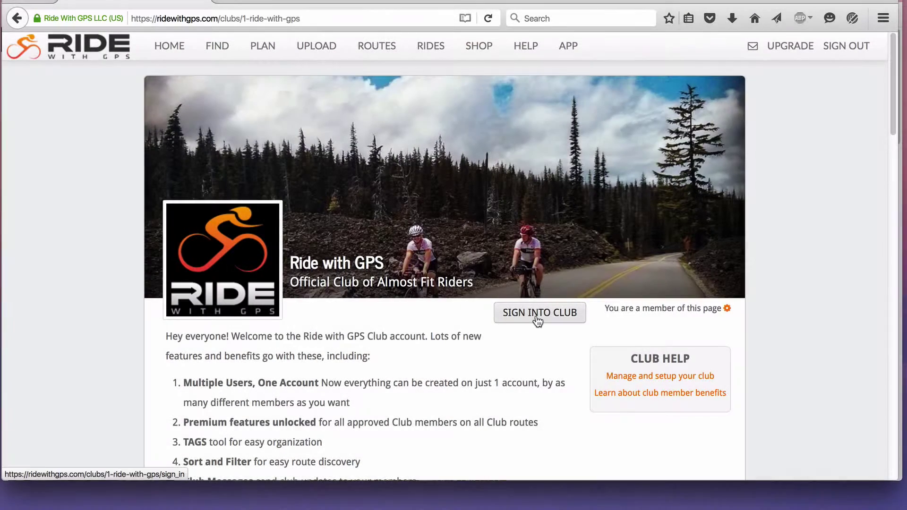
Step: Sign into the club account with SIGN INTO CLUB so the club dashboard loads
click(537, 322)
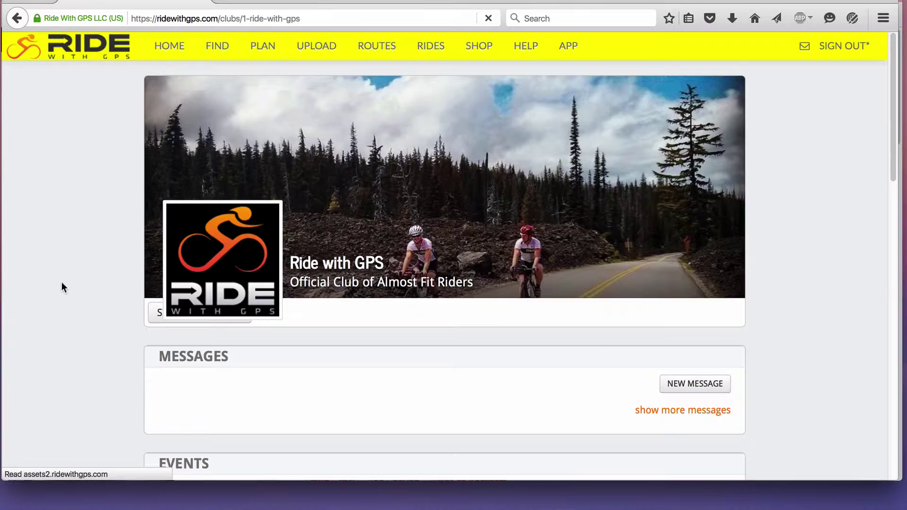
Step: Scroll down past Messages and Events to the club's Route Library table
scroll(61, 282, down, 10)
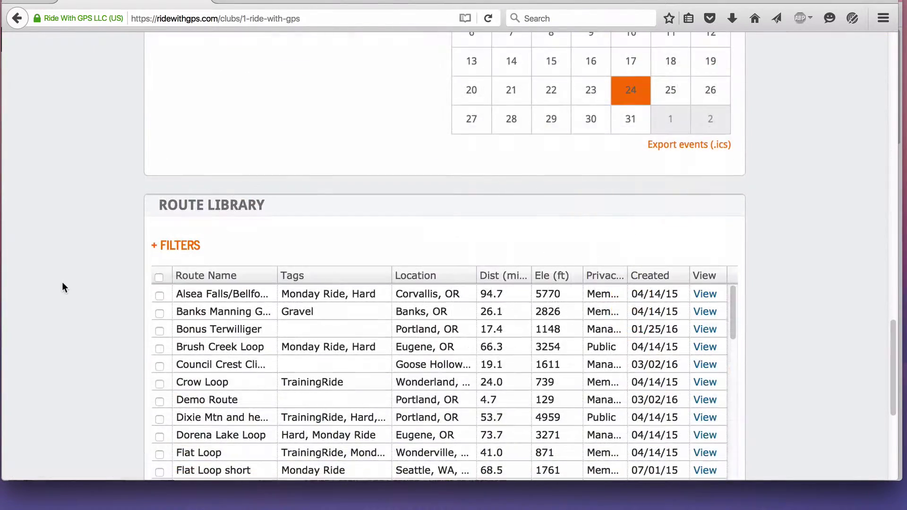
scroll(61, 282, down, 3)
scroll(61, 282, down, 2)
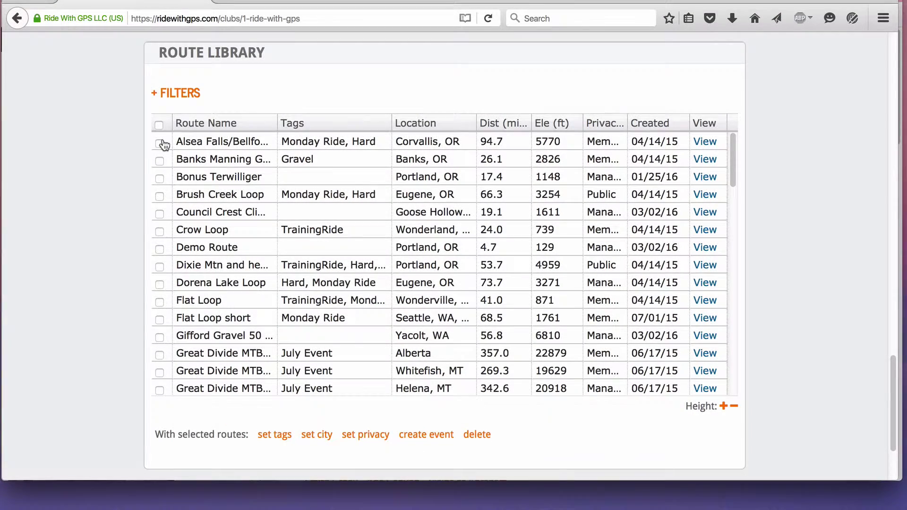
Step: Tag Alsea Falls, Brush Creek Loop and Crow Loop with a new 'Sunday Rides' tag
click(159, 144)
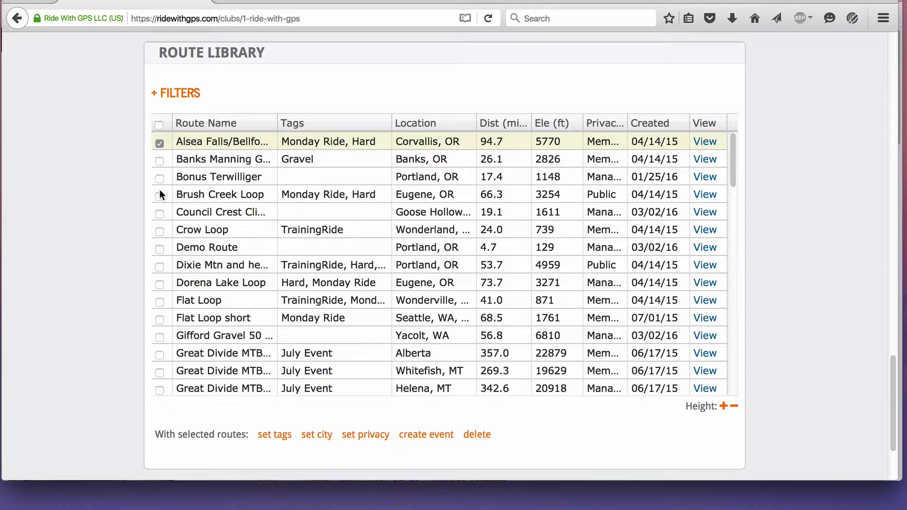
click(160, 194)
click(159, 231)
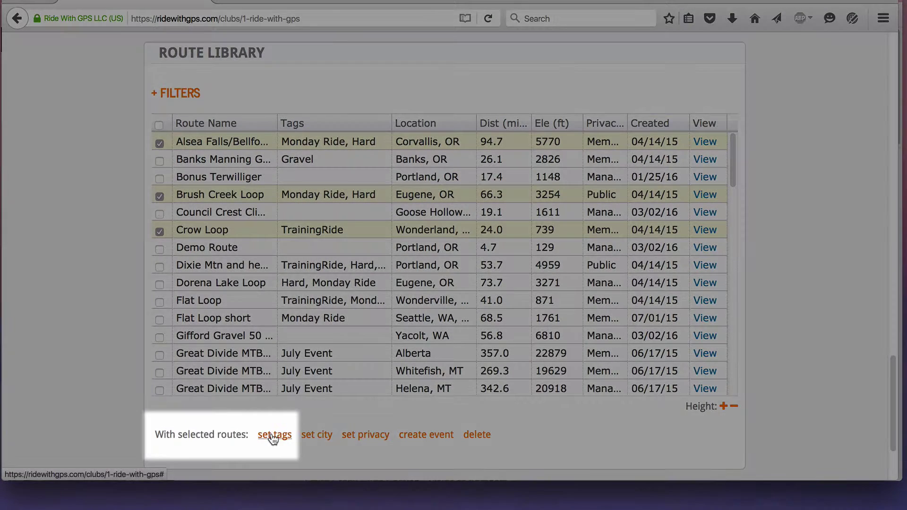
click(273, 435)
click(251, 460)
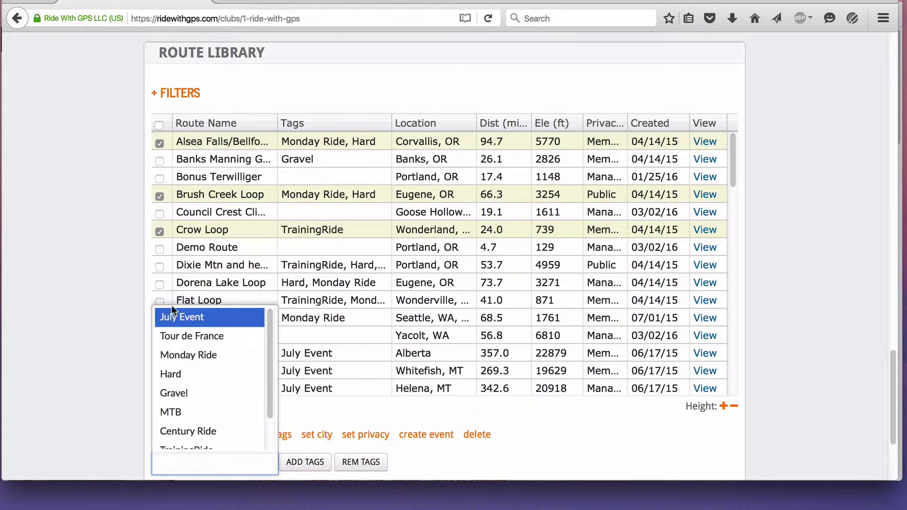
click(176, 462)
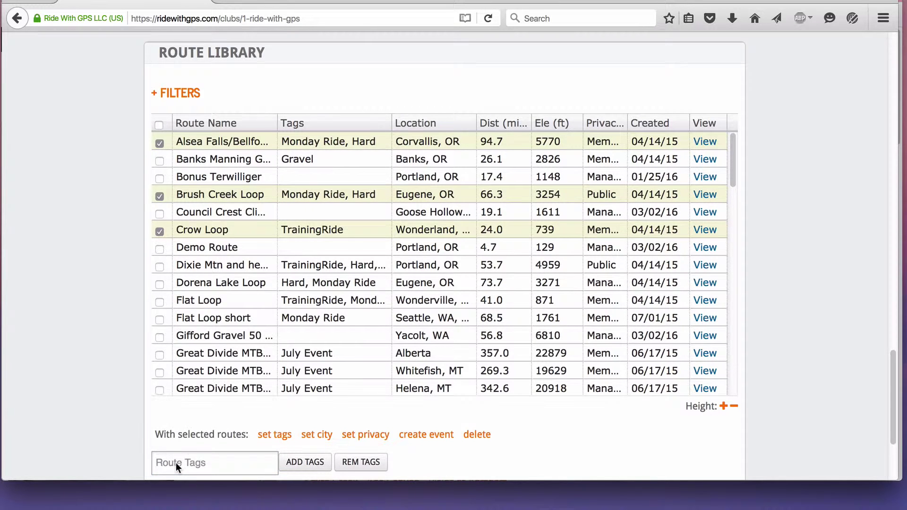
click(205, 461)
text(Sunday Rides)
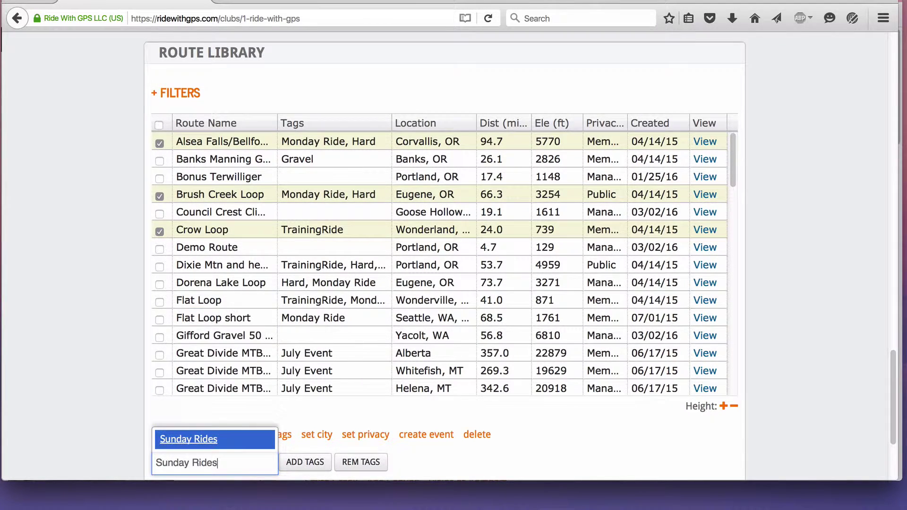
key(Return)
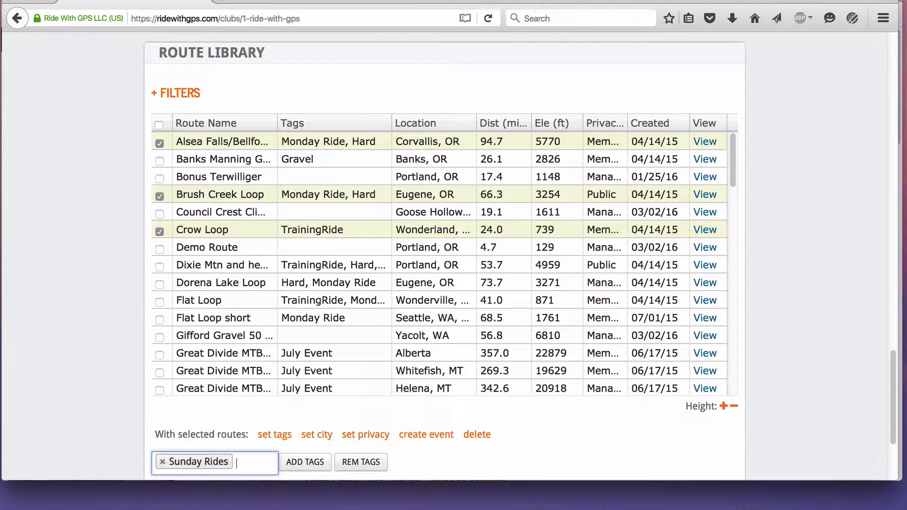
click(296, 464)
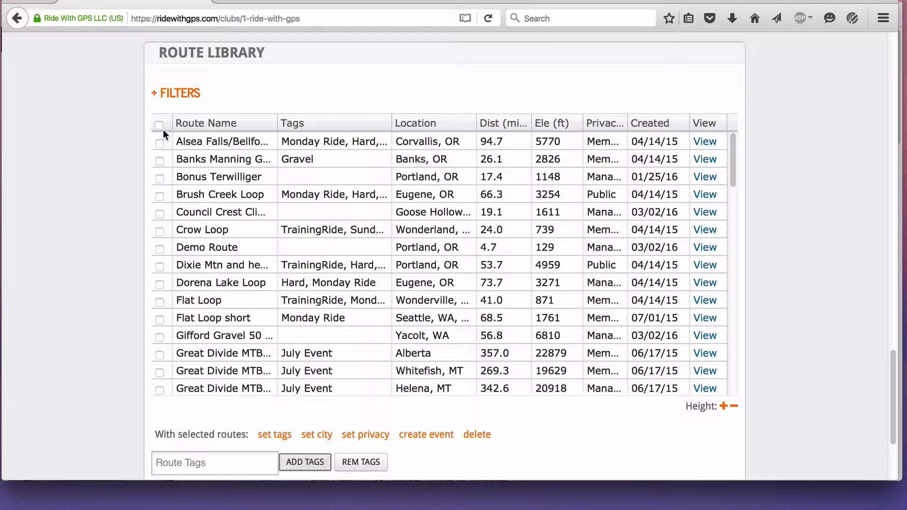
Step: Select all library routes and remove the 'Sunday Rides' tag from them
click(158, 143)
click(159, 179)
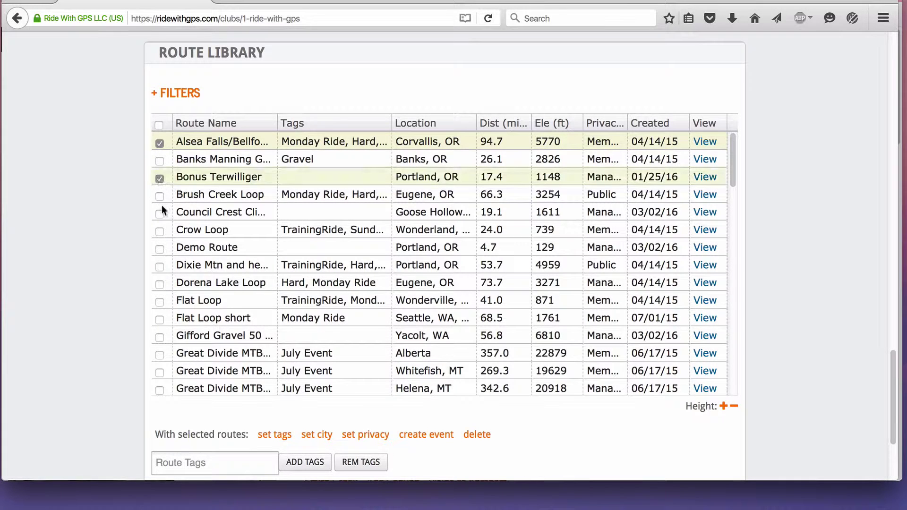
click(158, 126)
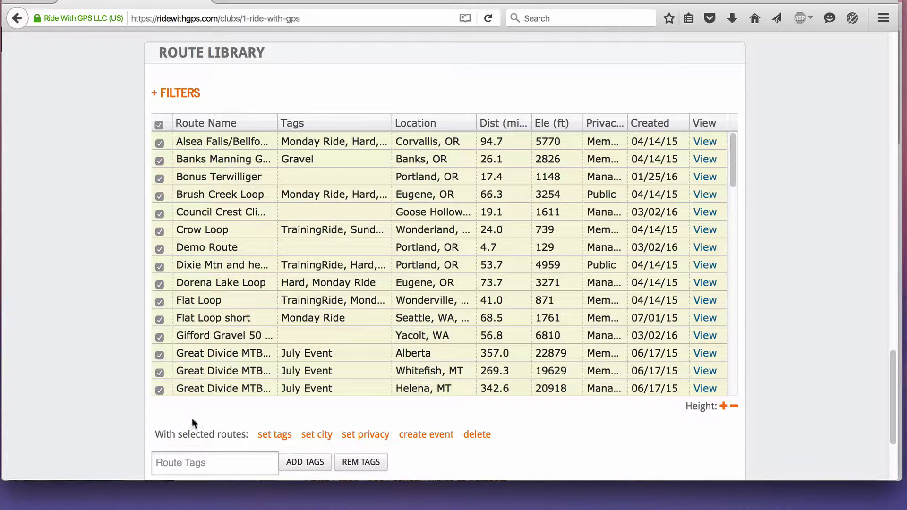
click(185, 464)
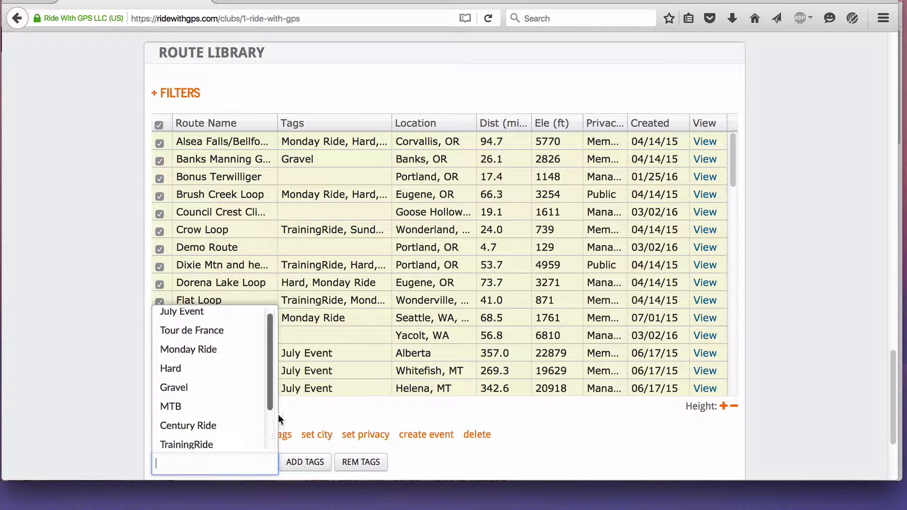
drag(274, 378, 268, 435)
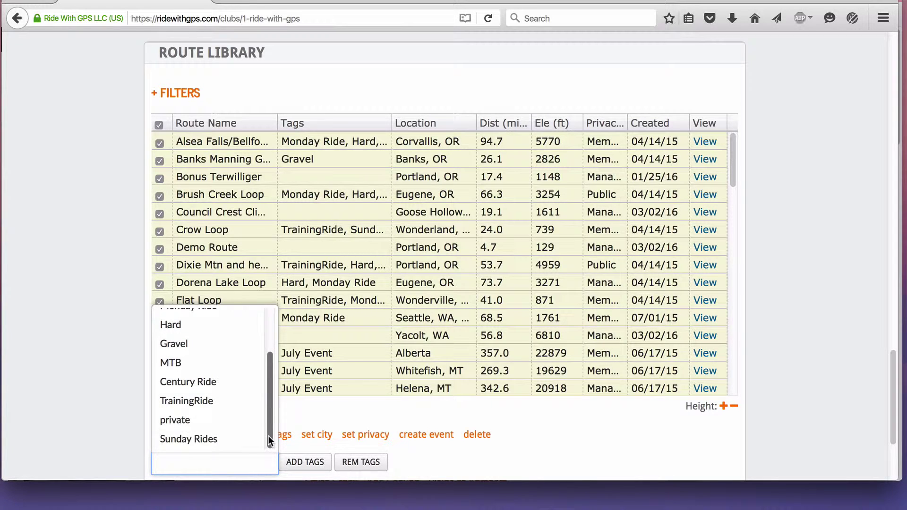
click(189, 439)
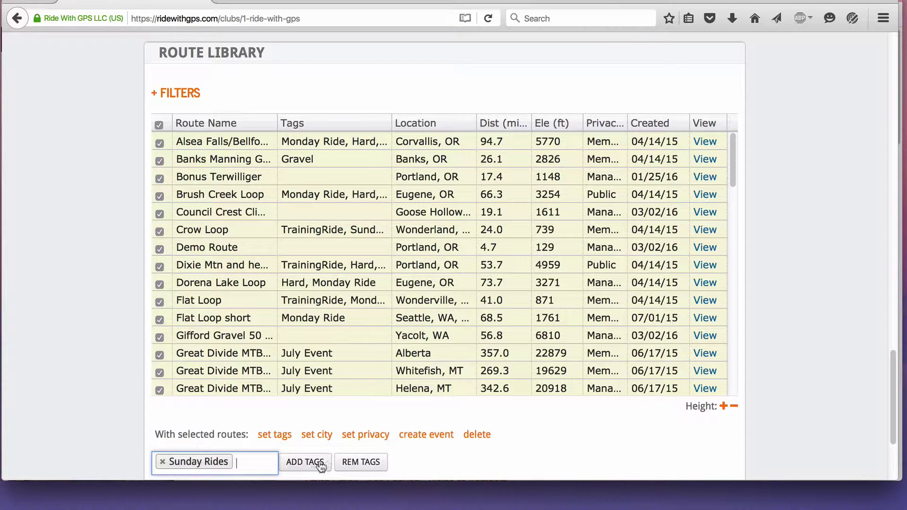
click(359, 466)
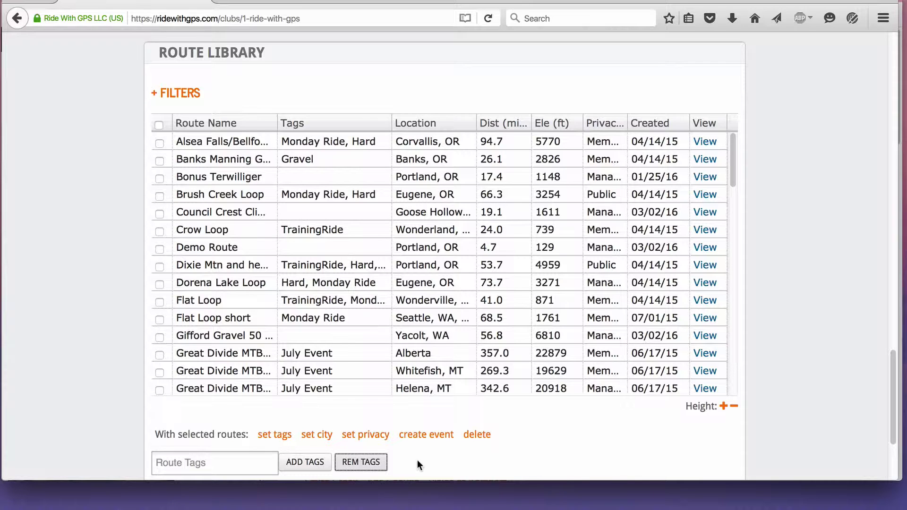
Step: Set Alsea Falls, Bonus Terwilliger, Brush Creek Loop and Council Crest privacy to Route managers
click(160, 144)
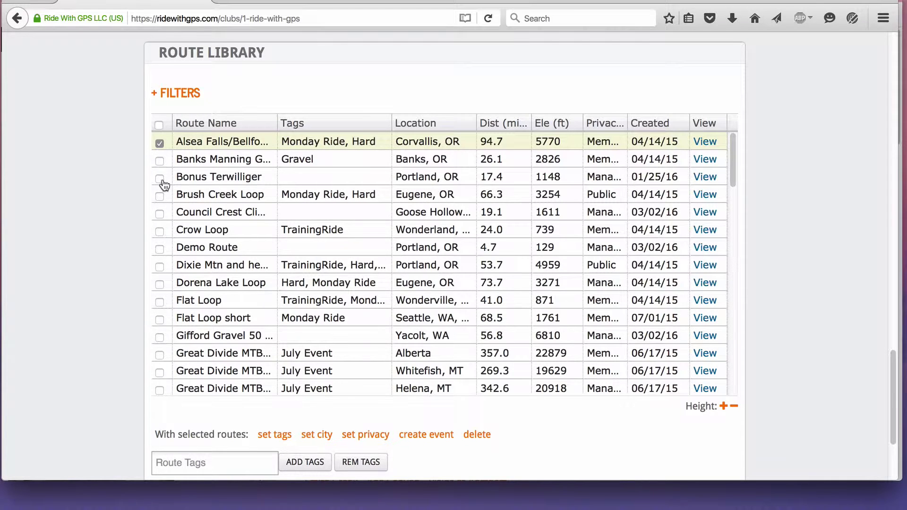
click(161, 179)
click(160, 213)
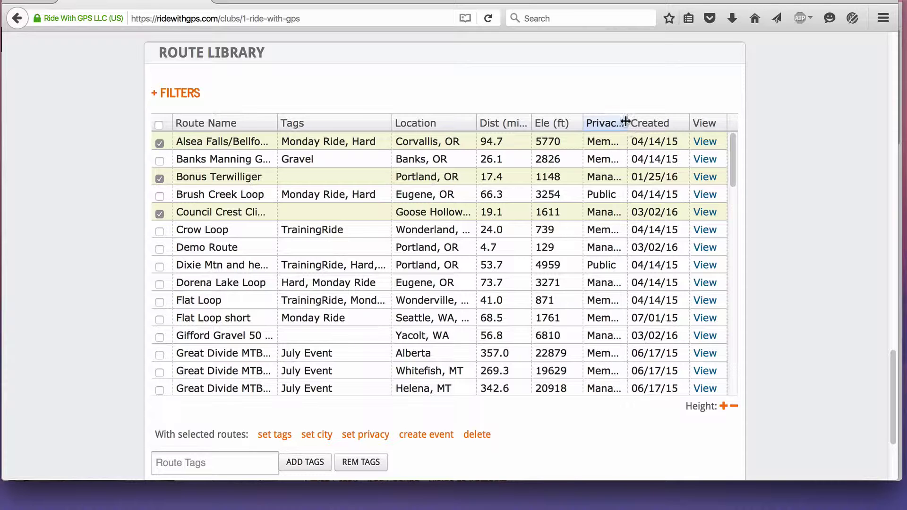
drag(625, 122, 661, 121)
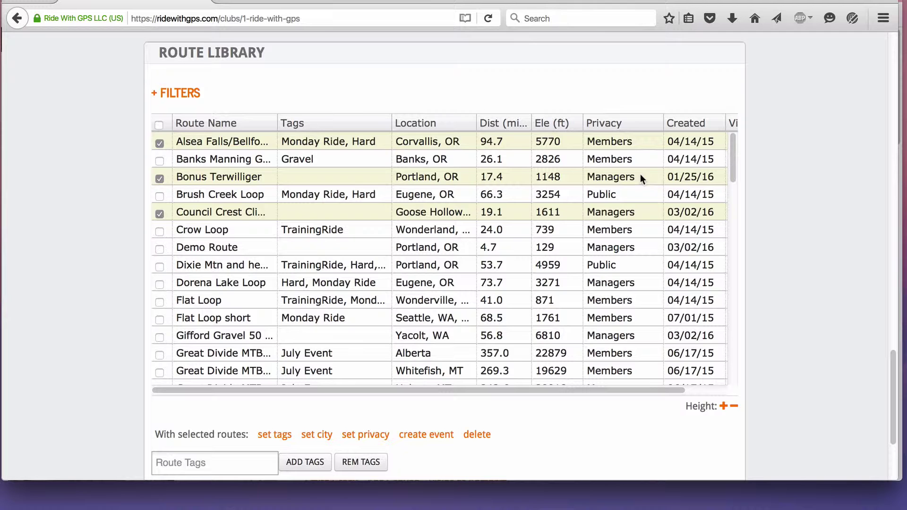
click(160, 196)
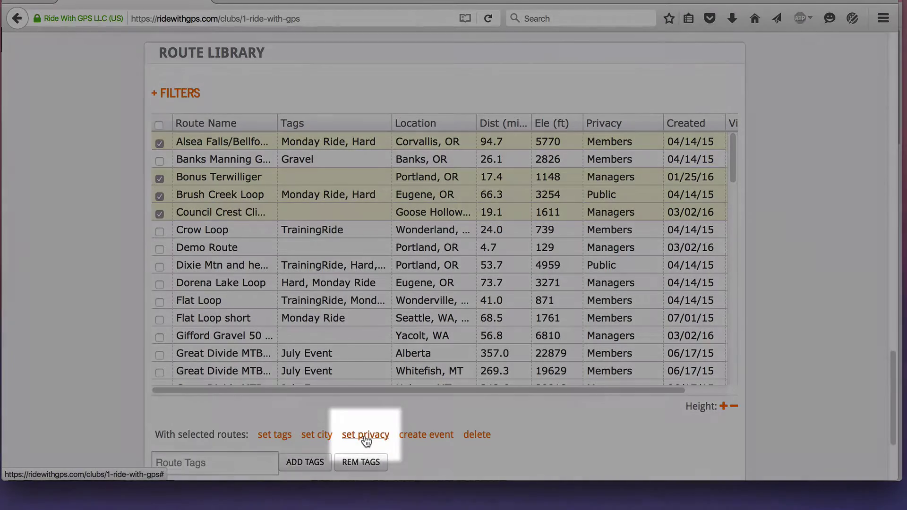
click(365, 435)
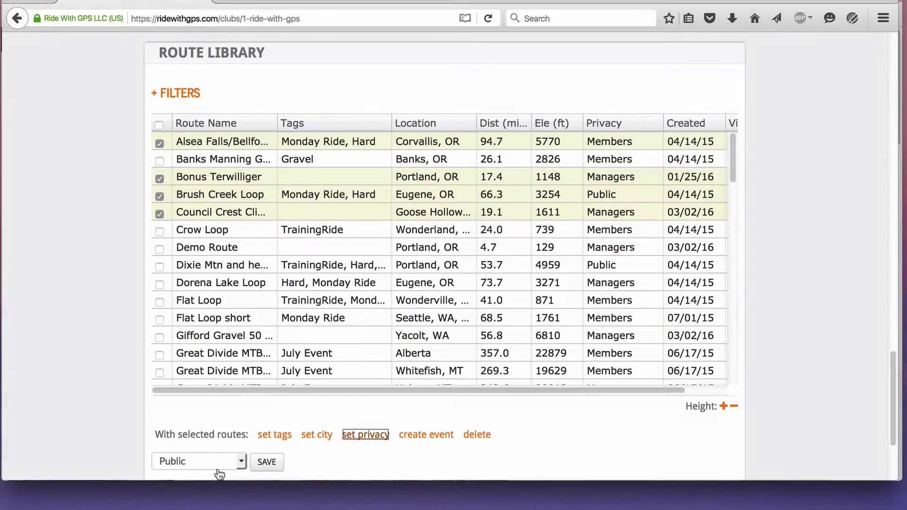
click(228, 462)
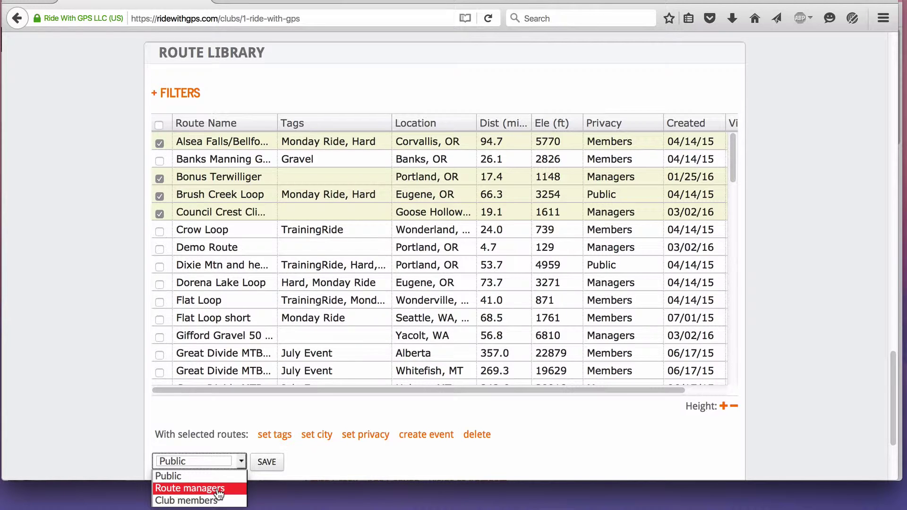
click(218, 491)
click(266, 461)
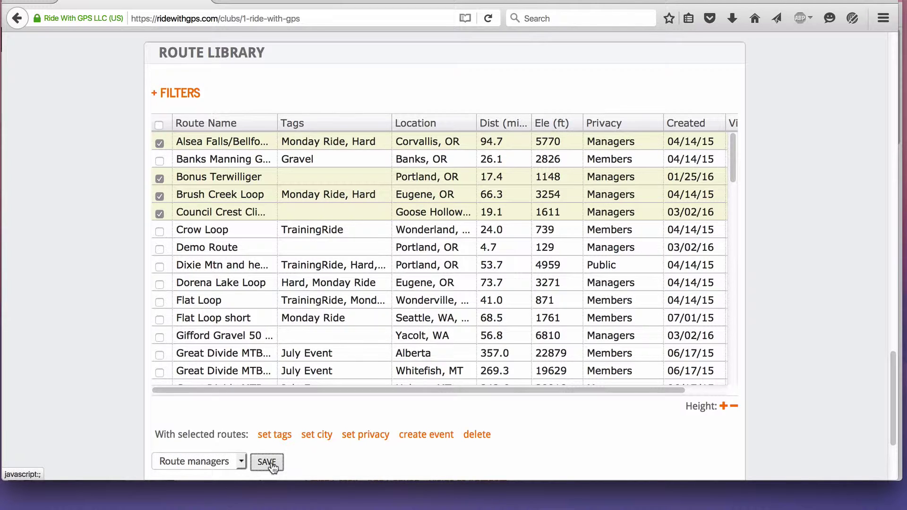
click(191, 212)
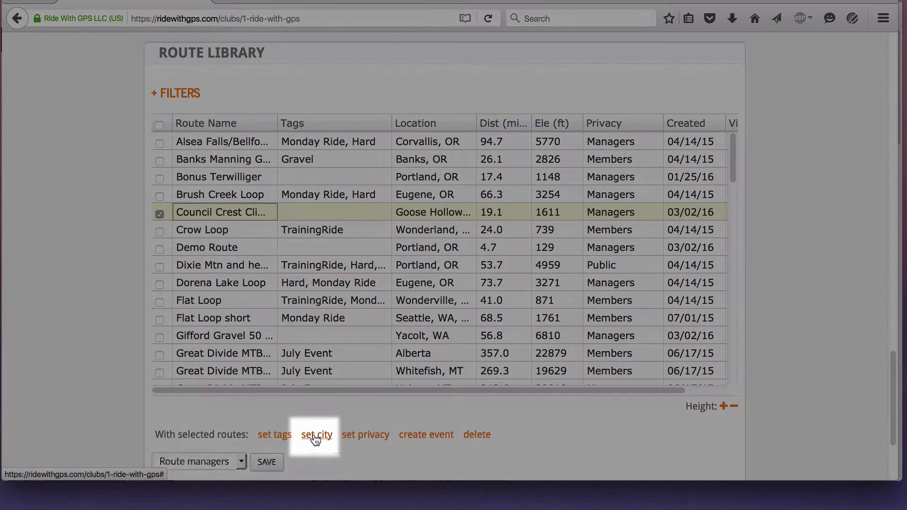
Step: Enter 'Portland, OR' as the new city for the Council Crest route
click(315, 438)
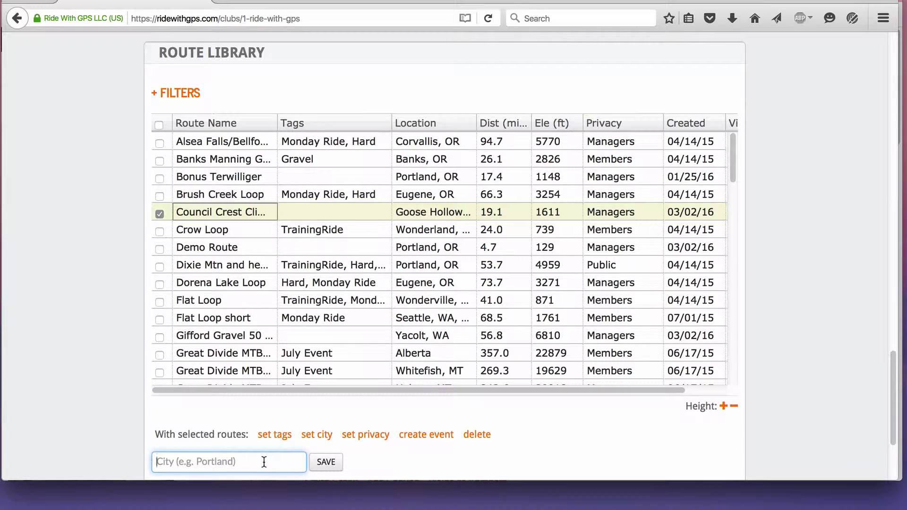
text(Portland, OR)
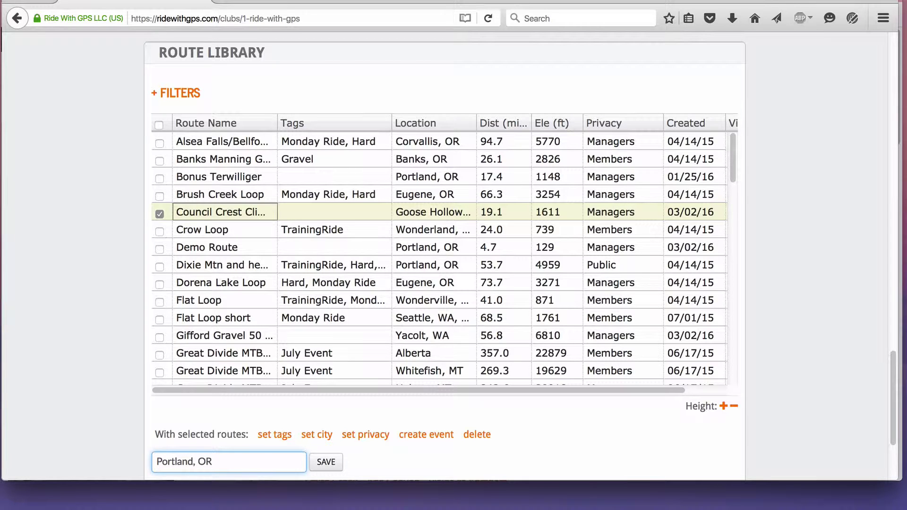
Step: Save the Portland, OR city, filter routes by name 'Great Divide' and select all eight
click(326, 462)
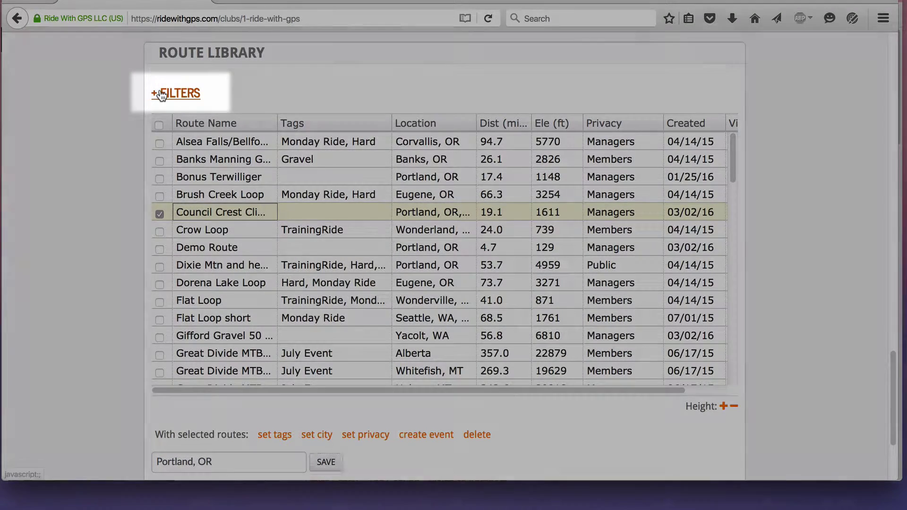
click(161, 95)
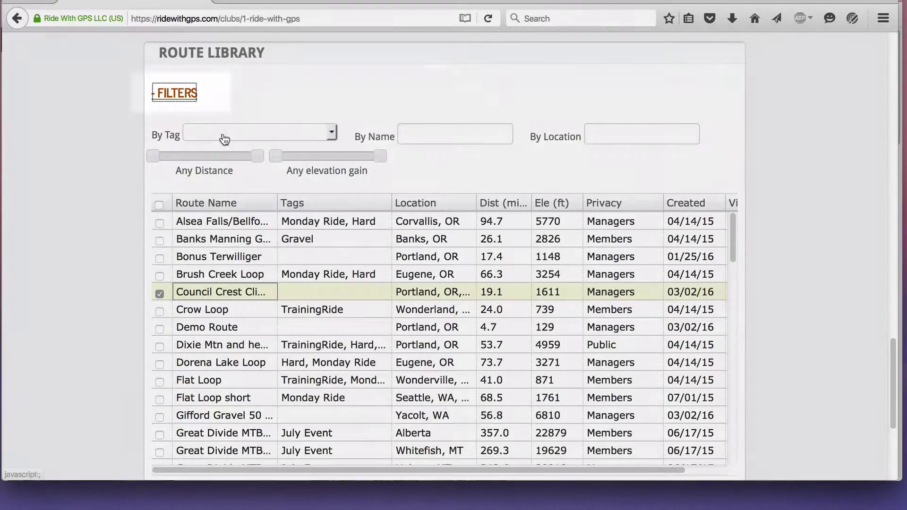
click(455, 133)
text(Gre)
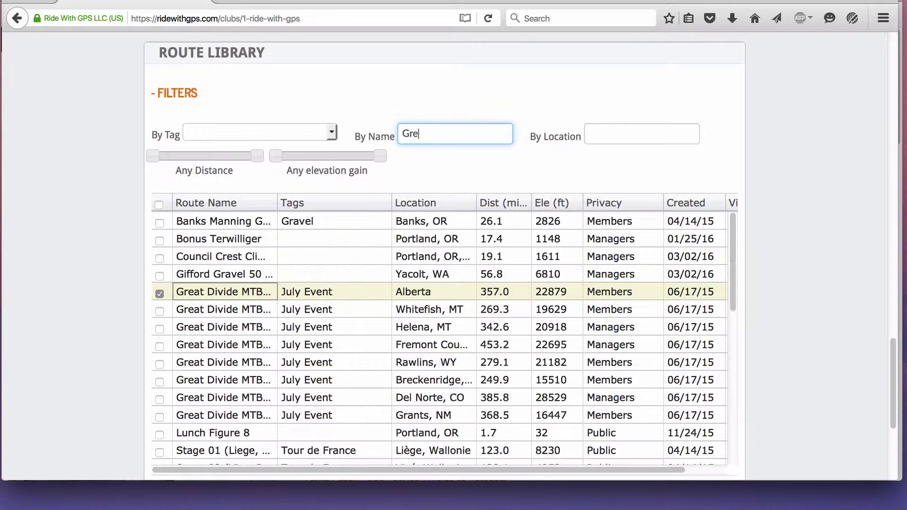
text(at Div)
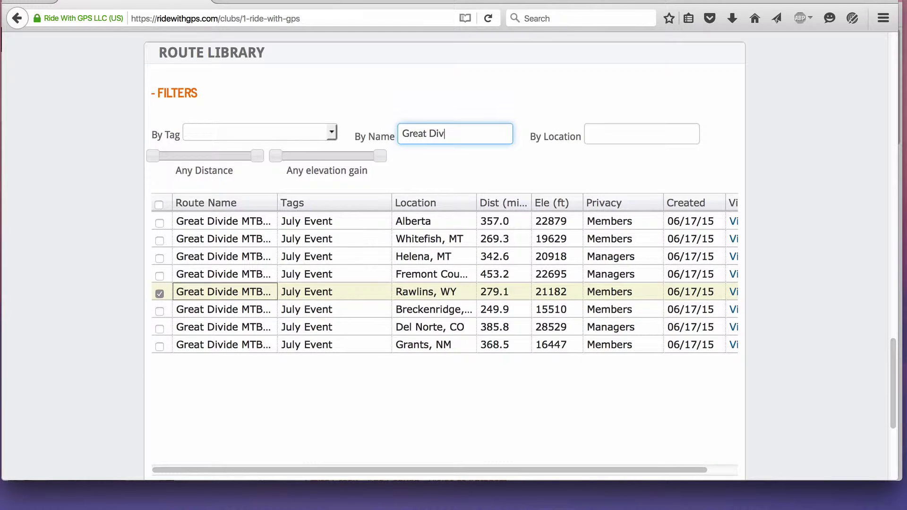
text(ide)
click(159, 205)
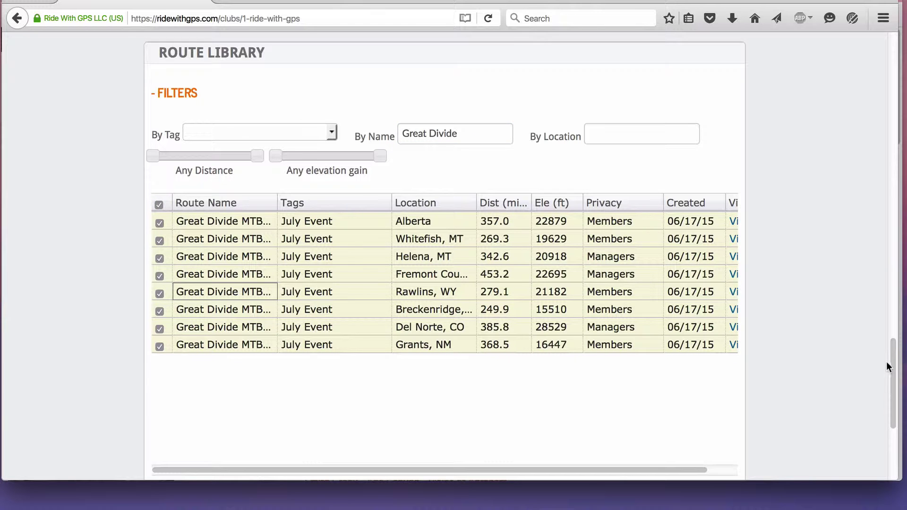
scroll(888, 368, down, 5)
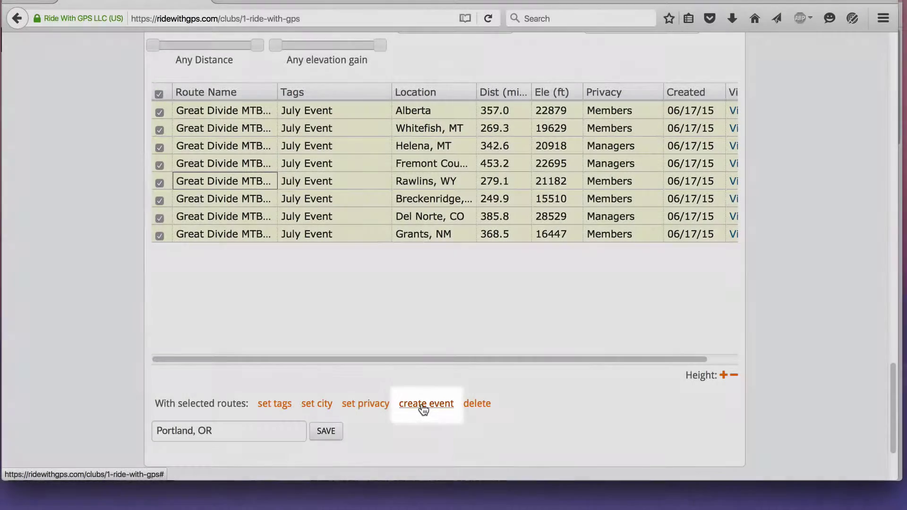
Step: Create a 'Great Divide Preview Ride' event from the selected routes, visible to club members
click(422, 406)
text(Great Divide )
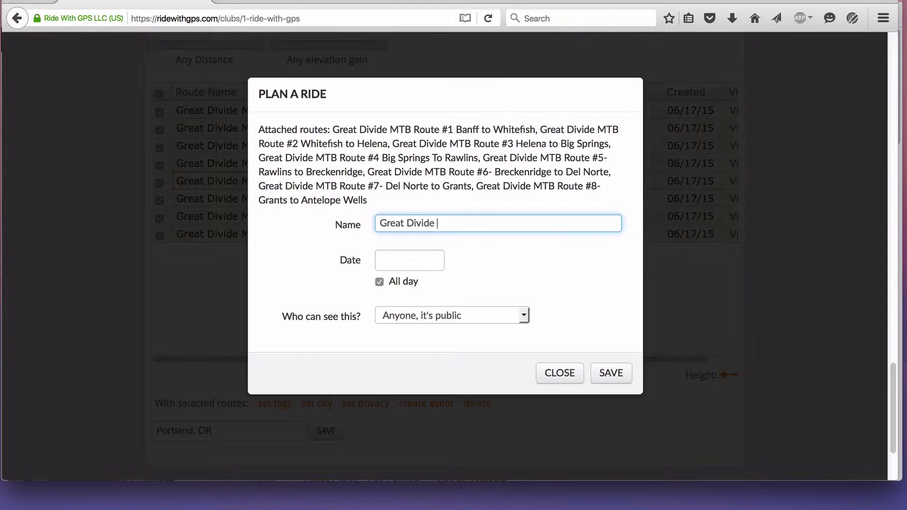
text(Preview Ride)
click(440, 317)
click(438, 345)
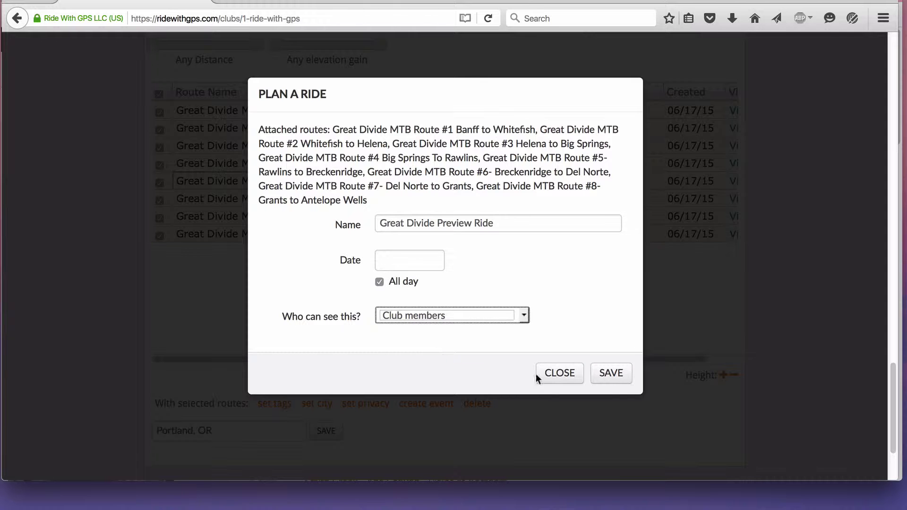
click(613, 376)
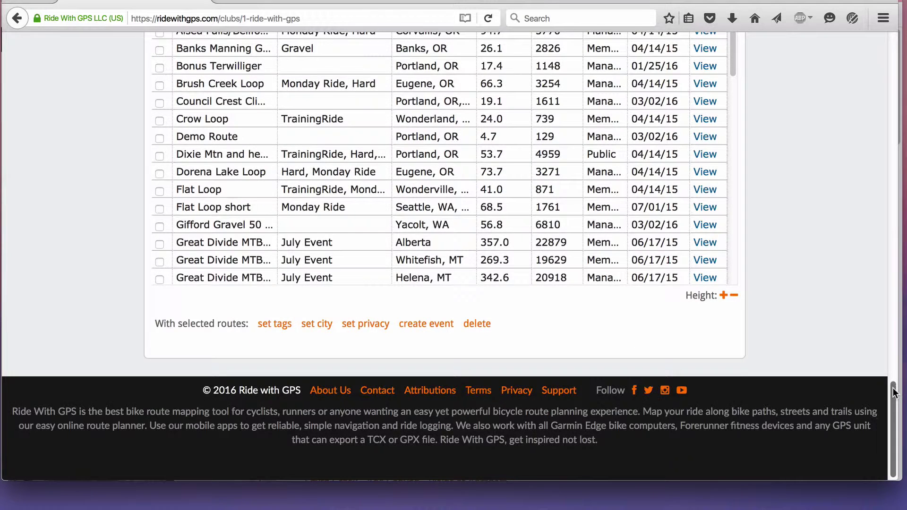
drag(893, 392, 890, 278)
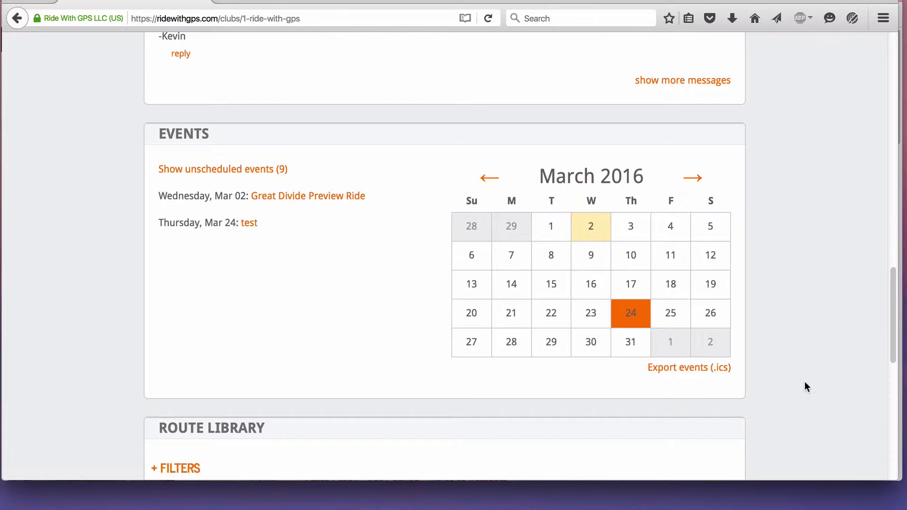
scroll(804, 380, down, 6)
scroll(804, 381, down, 2)
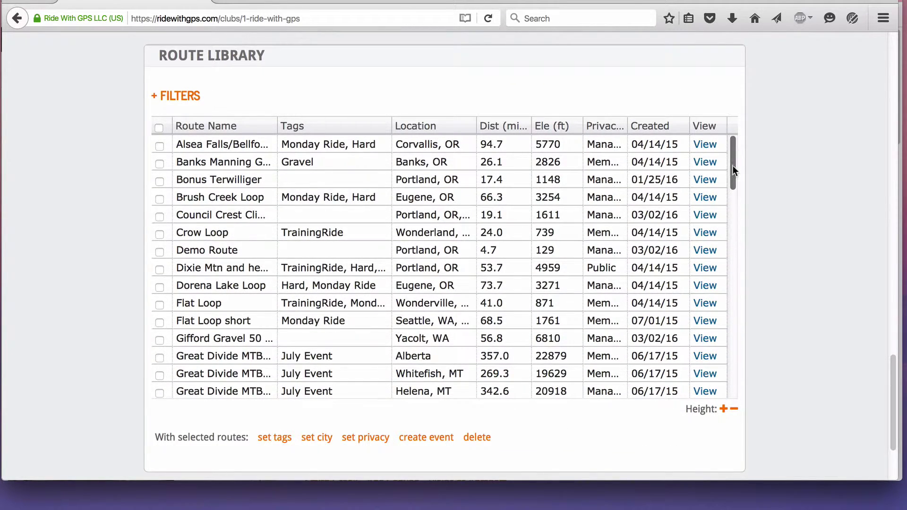
Step: Sort routes by name in reverse, then delete Test Route 2 and confirm with OK
mouse_move(732, 165)
mouse_down()
mouse_move(735, 236)
mouse_move(741, 150)
mouse_up()
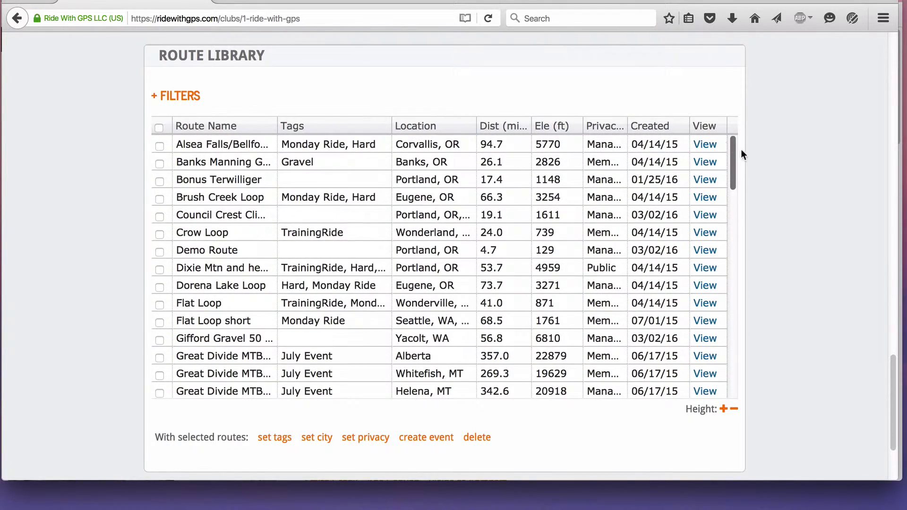
click(246, 127)
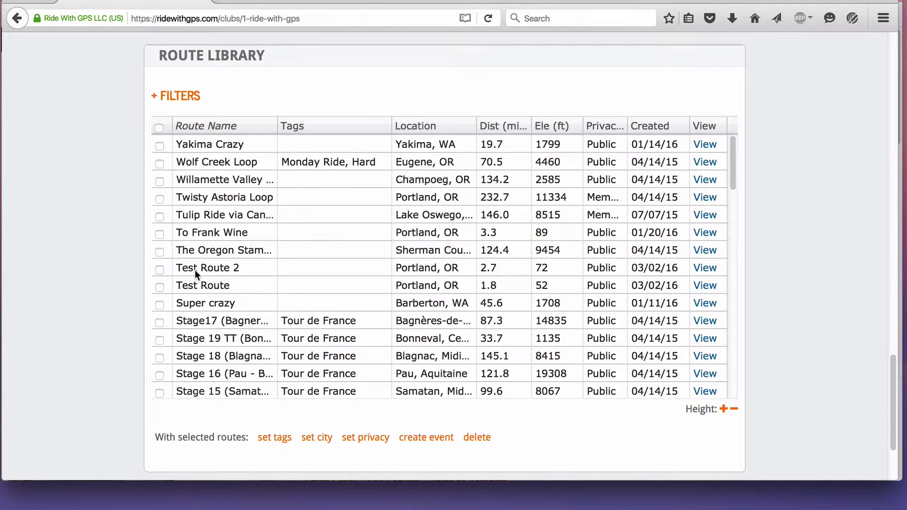
scroll(195, 270, down, 2)
click(159, 233)
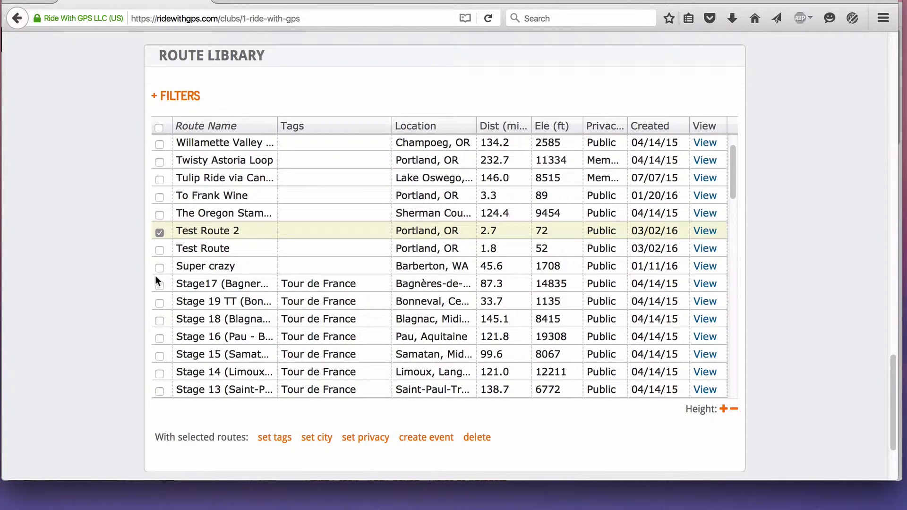
click(477, 439)
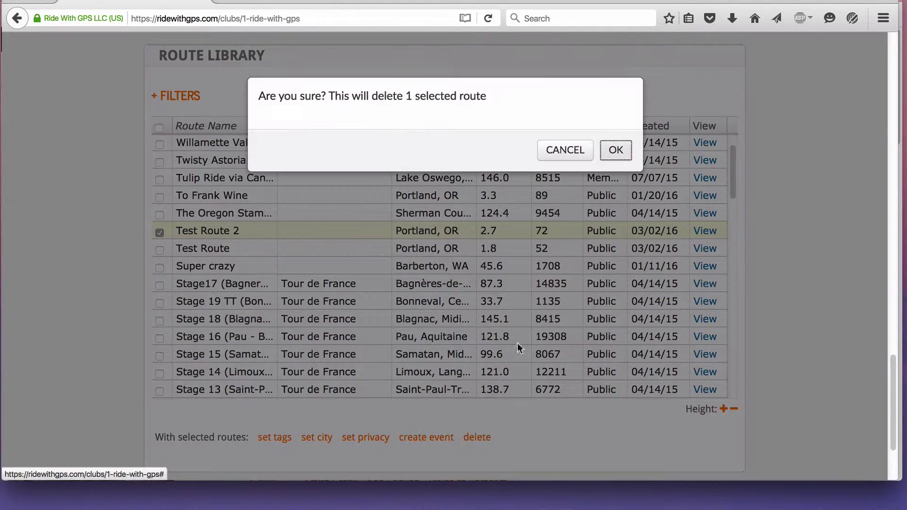
click(614, 152)
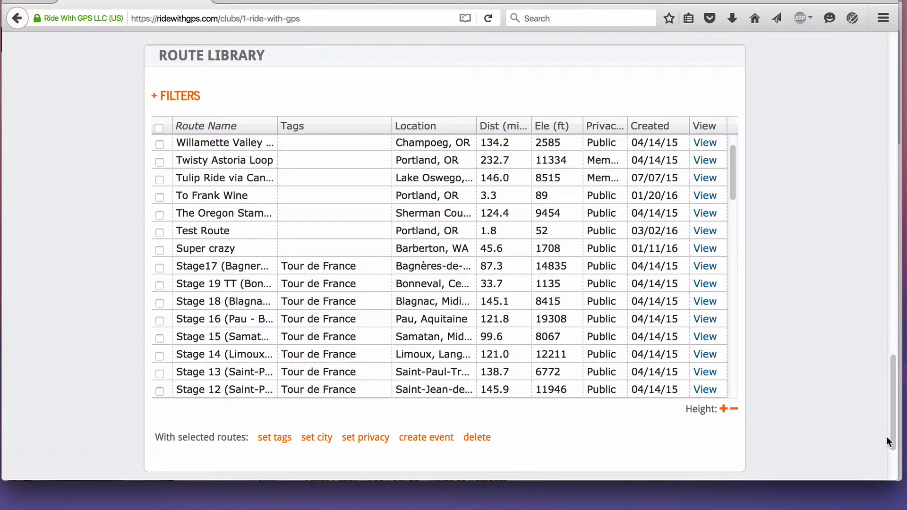
Step: Return to the top of the club page and use SIGN OUT OF CLUB
drag(894, 439, 894, 119)
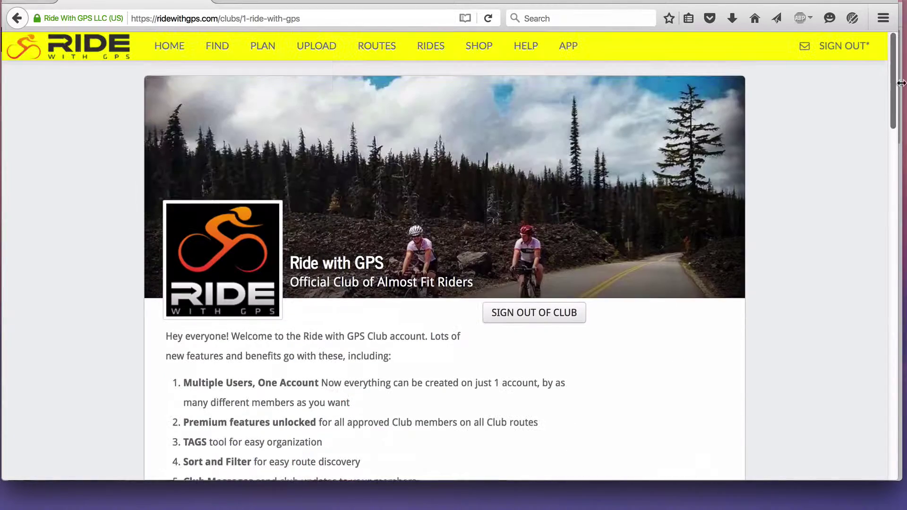
click(549, 313)
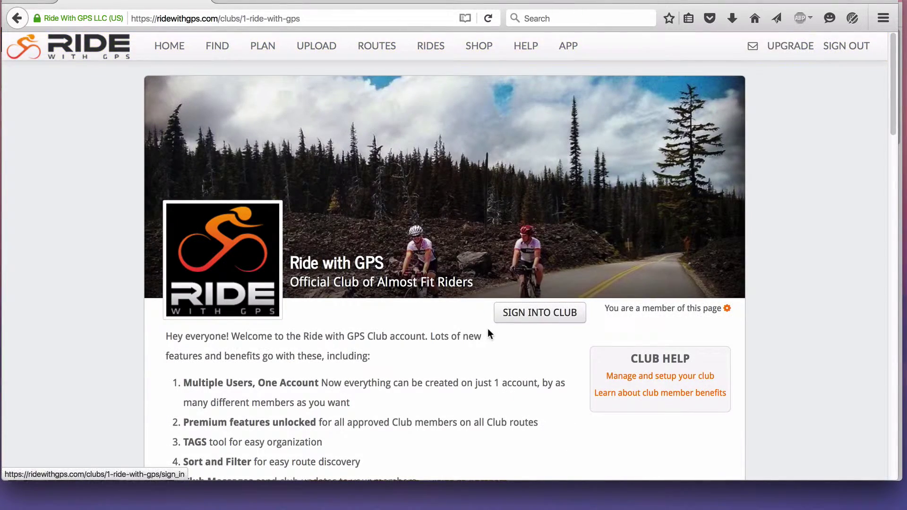